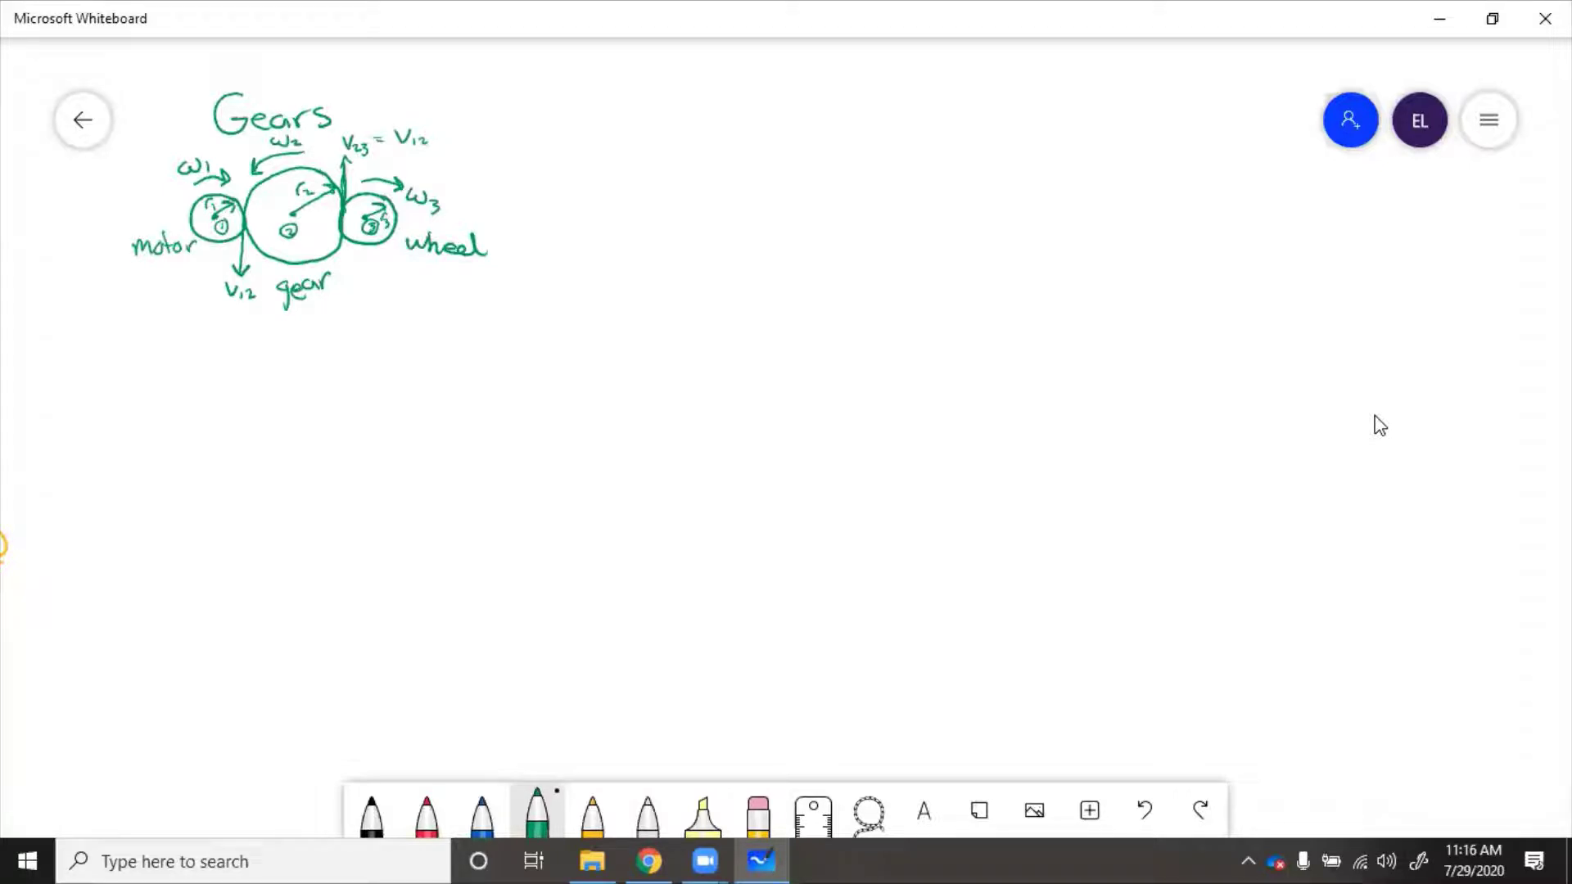
Write V12 = r1ω1 = r2ω2 = r3ω3 in green to the right of the diagram
mouse_move(561, 141)
left_mouse_down()
mouse_move(599, 160)
mouse_move(616, 136)
left_mouse_up()
mouse_move(605, 143)
left_mouse_down()
mouse_move(687, 139)
mouse_move(696, 153)
mouse_move(725, 136)
left_mouse_up()
mouse_move(709, 144)
left_mouse_down()
mouse_move(757, 133)
mouse_move(765, 151)
mouse_move(800, 128)
mouse_move(821, 148)
left_mouse_up()
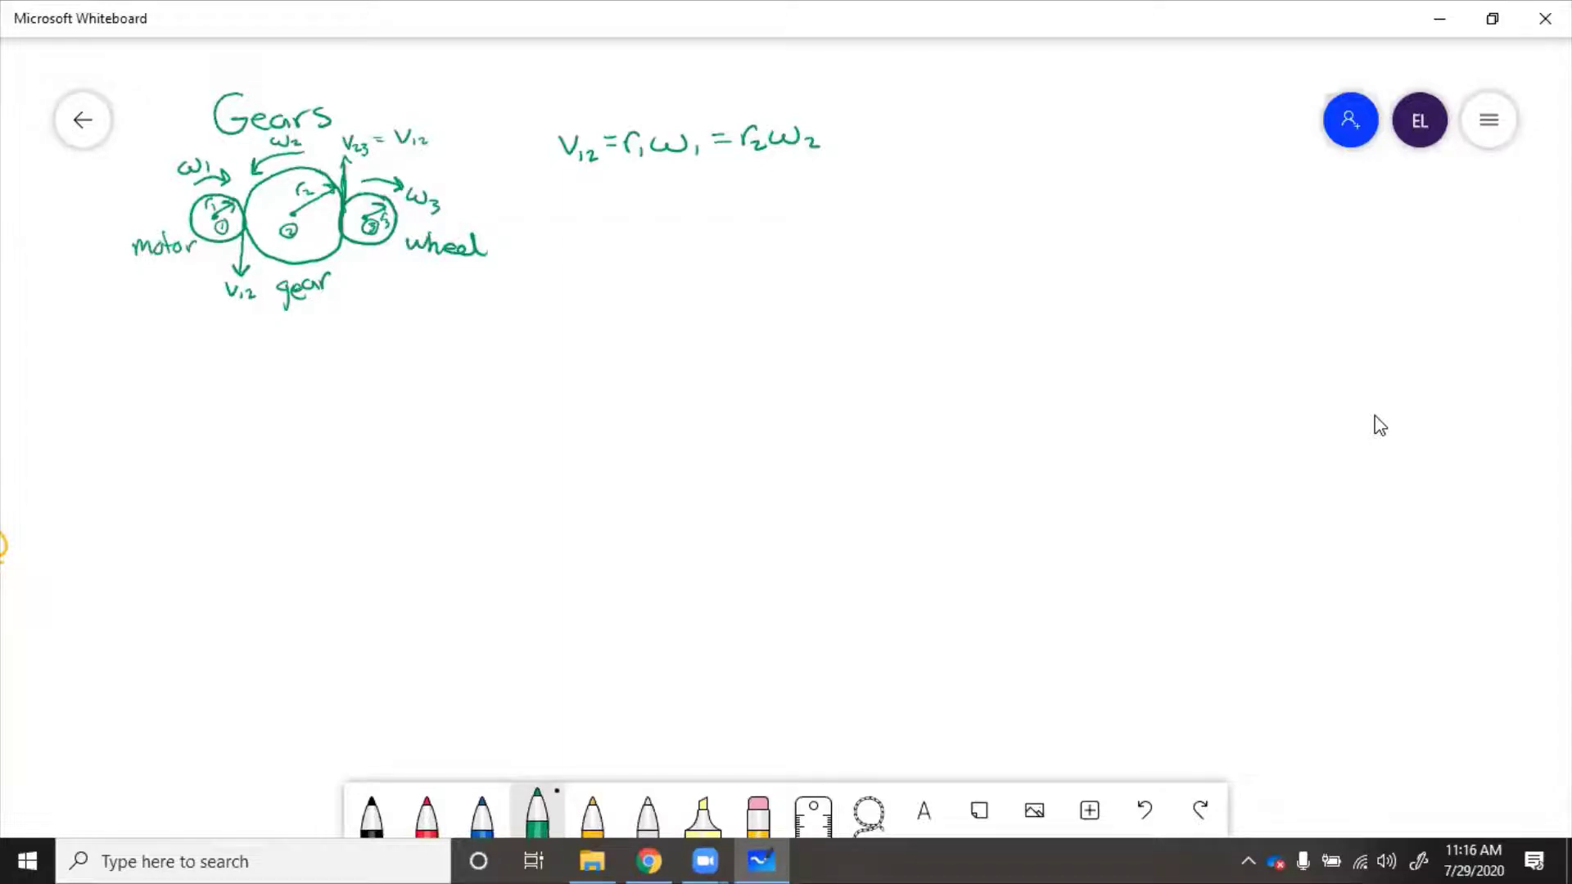
mouse_move(837, 136)
left_mouse_down()
mouse_move(881, 122)
mouse_move(876, 152)
mouse_move(923, 133)
mouse_move(930, 154)
left_mouse_up()
Write 'find ω3 = r1ω1/r3' beneath the velocity equation
mouse_move(581, 199)
left_mouse_down()
mouse_move(566, 228)
mouse_move(592, 228)
left_mouse_up()
left_click_drag(595, 227, 620, 226)
mouse_move(627, 198)
left_mouse_down()
mouse_move(627, 226)
mouse_move(690, 210)
left_mouse_up()
mouse_move(692, 219)
left_mouse_down()
mouse_move(695, 235)
mouse_move(736, 219)
left_mouse_up()
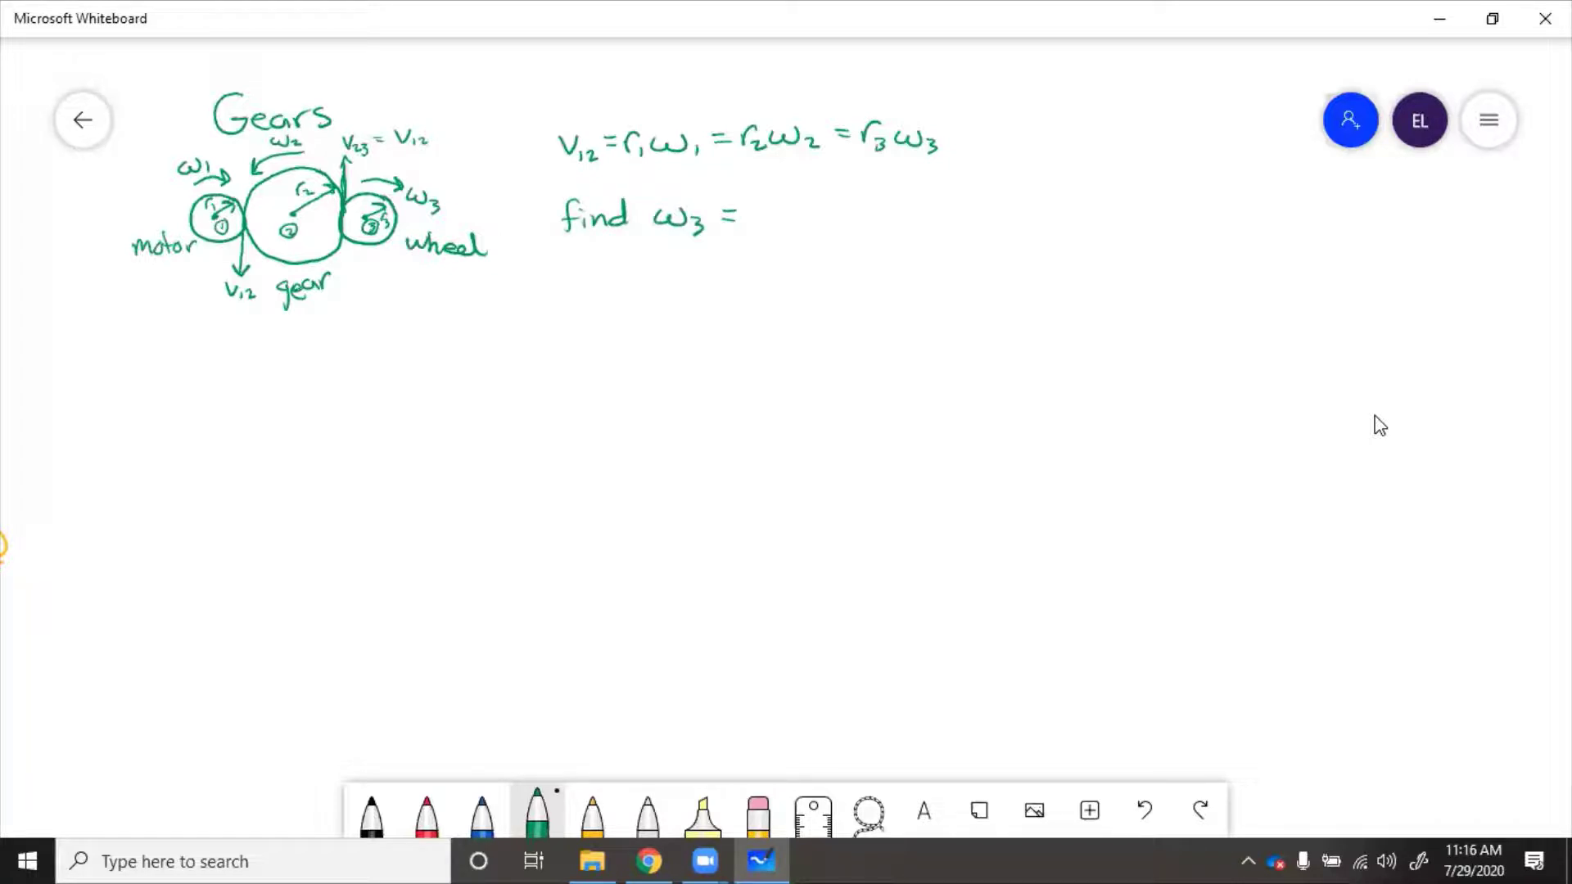
mouse_move(757, 205)
left_mouse_down()
mouse_move(772, 200)
mouse_move(772, 223)
mouse_move(824, 204)
left_mouse_up()
mouse_move(828, 208)
left_mouse_down()
mouse_move(836, 223)
mouse_move(784, 234)
mouse_move(787, 262)
left_mouse_up()
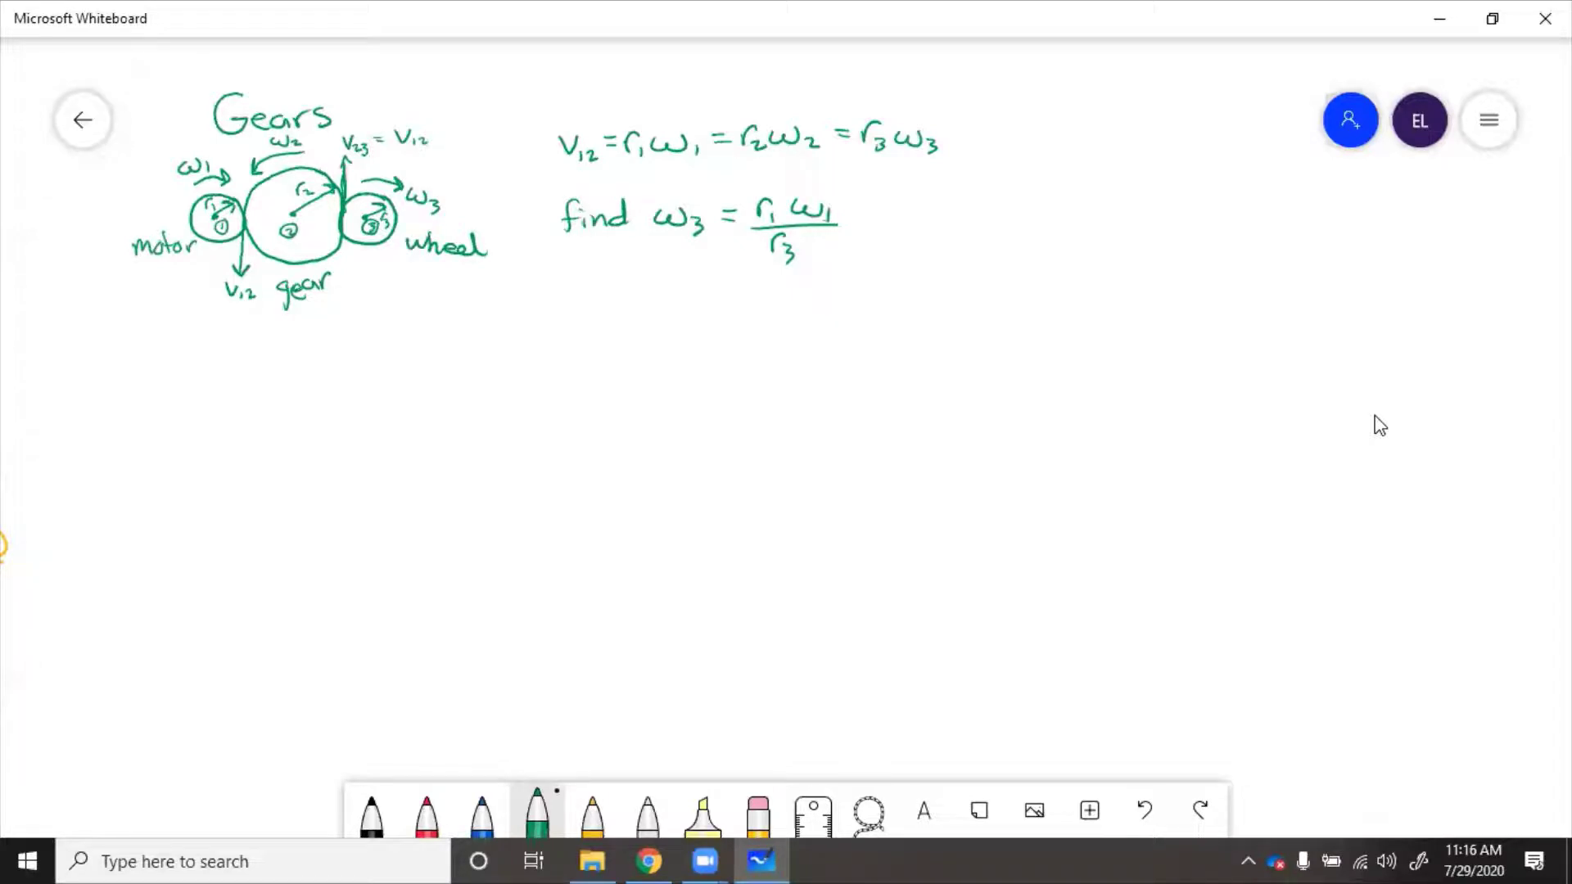
Write V12 = r1ω1 = r2ω2 below the gear diagram
mouse_move(200, 350)
left_mouse_down()
mouse_move(220, 350)
mouse_move(223, 373)
left_mouse_up()
mouse_move(228, 365)
left_mouse_down()
mouse_move(244, 375)
mouse_move(264, 348)
mouse_move(302, 354)
mouse_move(299, 369)
mouse_move(343, 356)
left_mouse_up()
left_click_drag(349, 363, 378, 347)
mouse_move(365, 356)
left_mouse_down()
mouse_move(419, 367)
mouse_move(455, 351)
mouse_move(478, 368)
left_mouse_up()
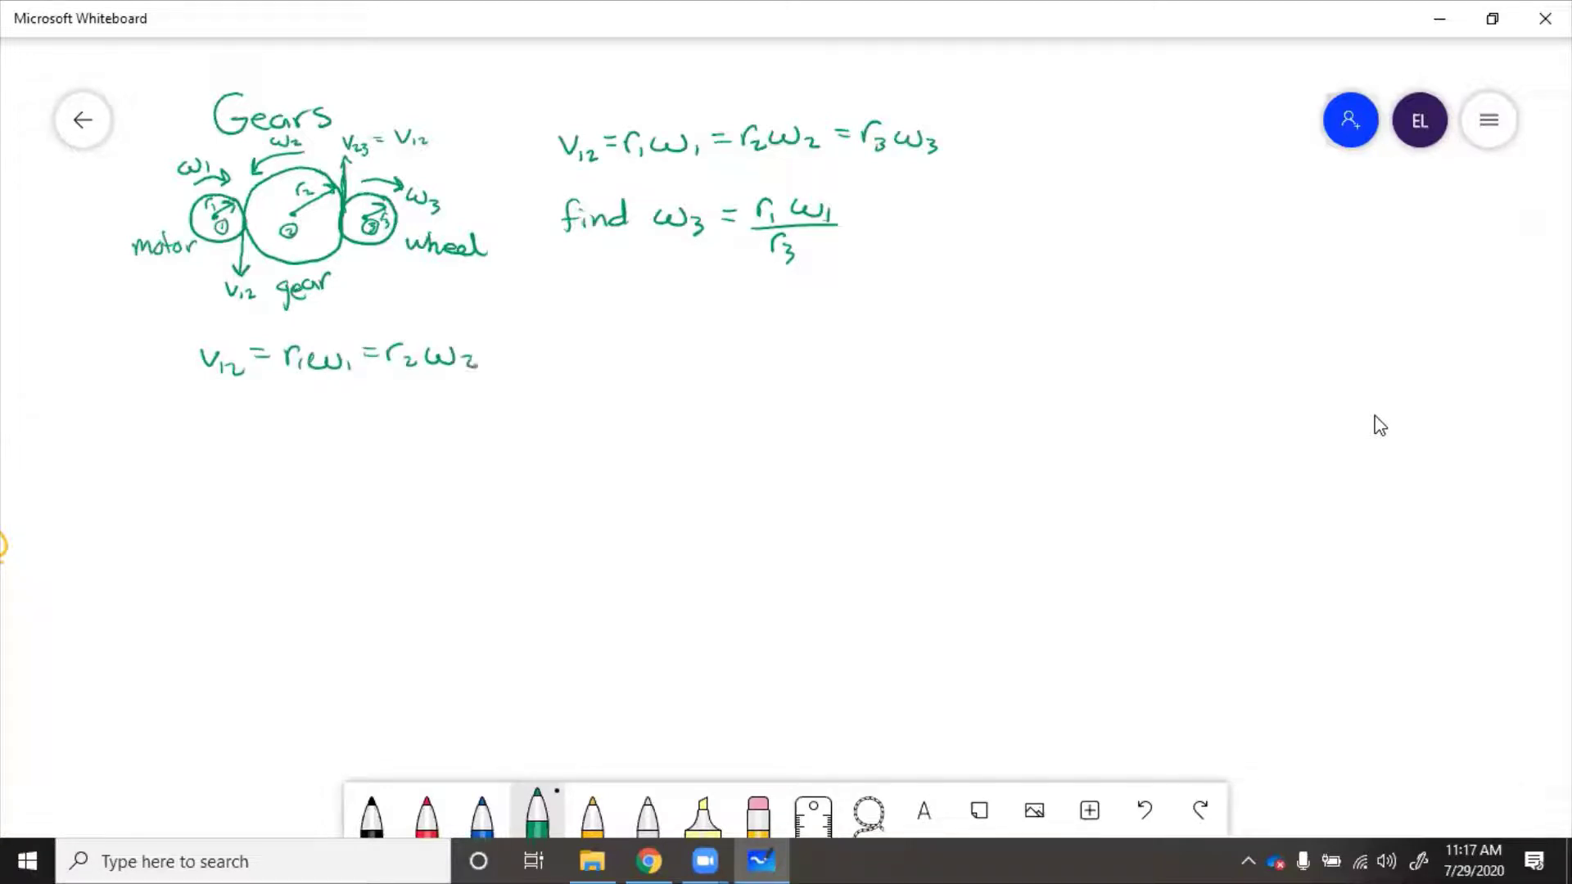
Add (r1/r2)ω1 = ω2 underneath, and V23 = r2ω2 = r3ω3 to the right
left_click_drag(289, 394, 309, 412)
mouse_move(280, 424)
left_mouse_down()
mouse_move(317, 422)
mouse_move(287, 453)
mouse_move(316, 450)
mouse_move(331, 415)
mouse_move(388, 409)
left_mouse_up()
left_click_drag(379, 420, 455, 428)
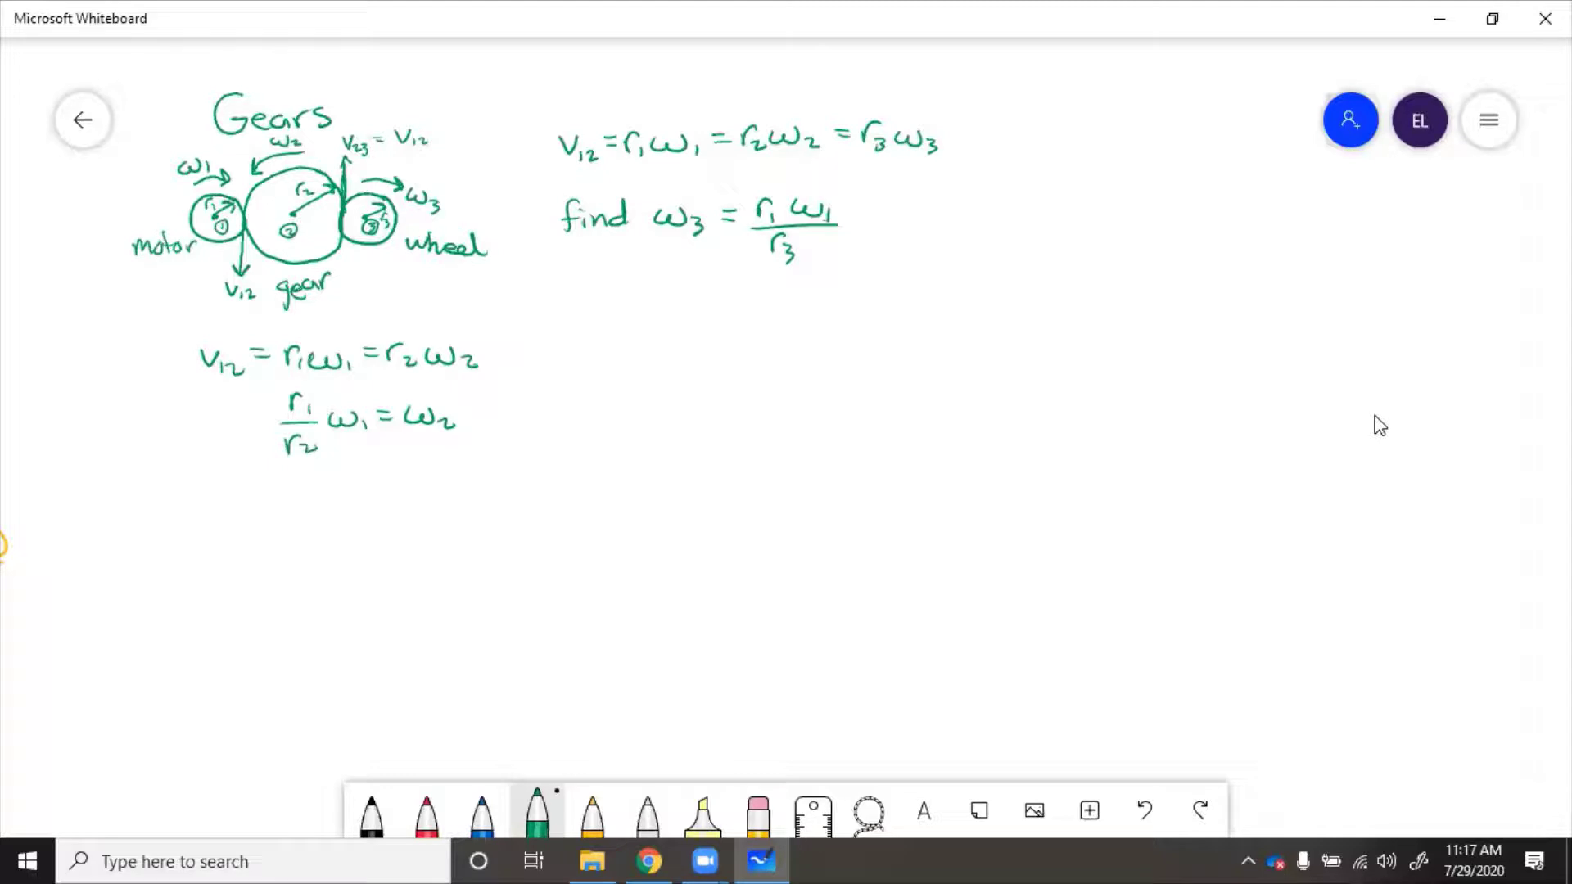
mouse_move(562, 344)
left_mouse_down()
mouse_move(576, 360)
mouse_move(583, 341)
mouse_move(611, 374)
mouse_move(636, 342)
mouse_move(652, 363)
mouse_move(666, 342)
mouse_move(676, 366)
mouse_move(785, 342)
mouse_move(786, 365)
mouse_move(831, 347)
mouse_move(851, 367)
left_mouse_up()
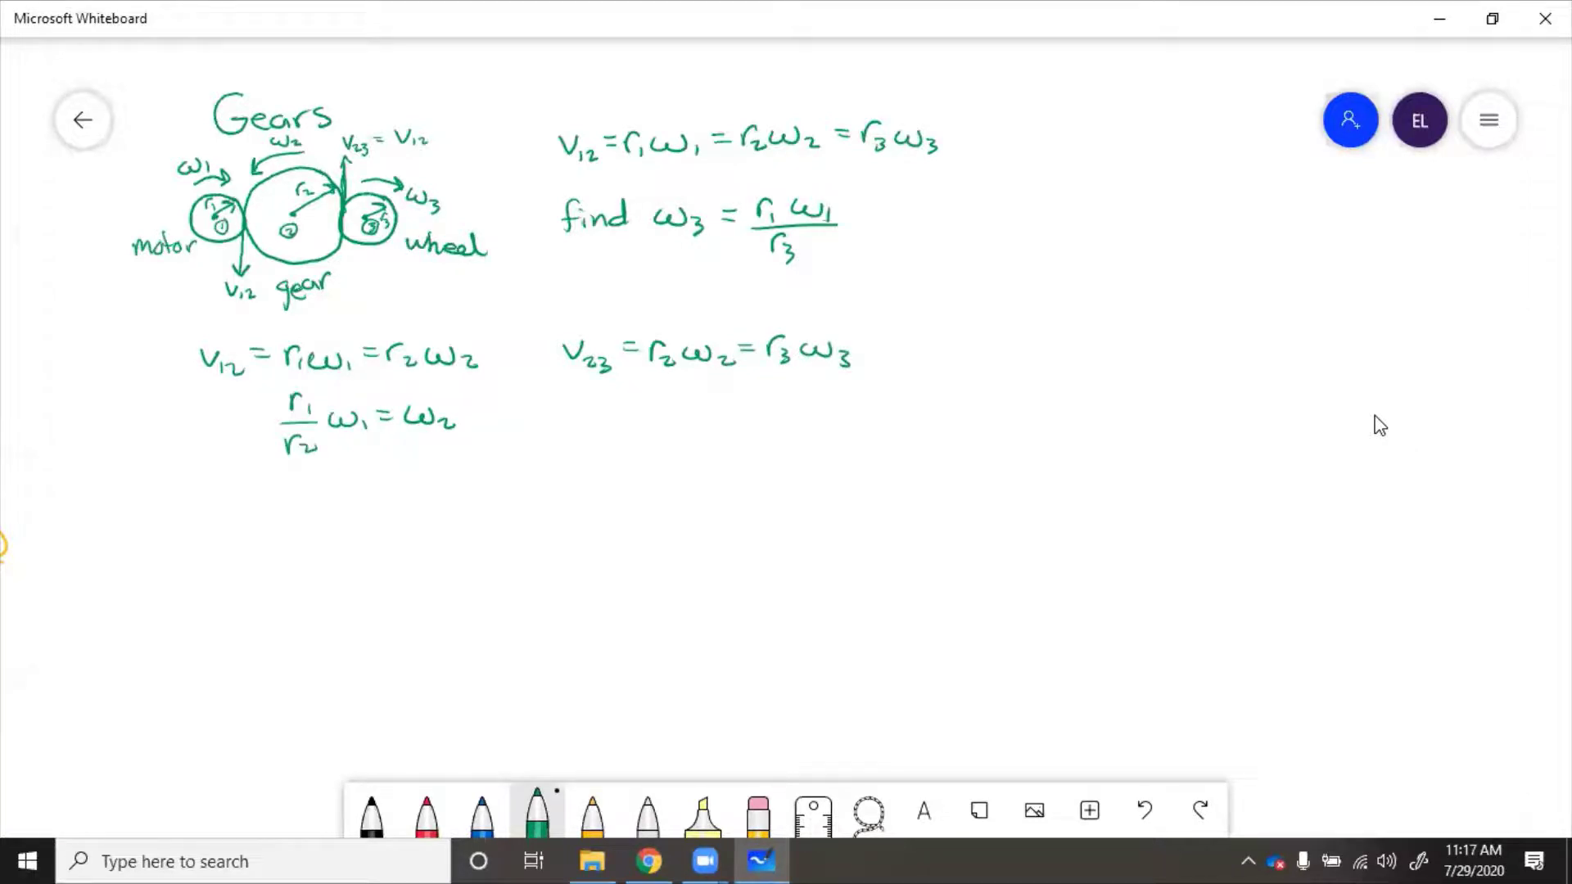
Write ω3 = (r2/r3)ω2 under the V23 relation
mouse_move(620, 397)
left_mouse_down()
mouse_move(656, 423)
mouse_move(686, 400)
left_mouse_up()
mouse_move(671, 410)
left_mouse_down()
mouse_move(722, 393)
mouse_move(735, 414)
left_mouse_up()
left_click_drag(695, 421, 743, 415)
mouse_move(704, 432)
left_mouse_down()
mouse_move(709, 448)
mouse_move(723, 431)
left_mouse_up()
left_click_drag(716, 438, 726, 455)
mouse_move(751, 409)
left_mouse_down()
mouse_move(801, 430)
mouse_move(825, 414)
left_mouse_up()
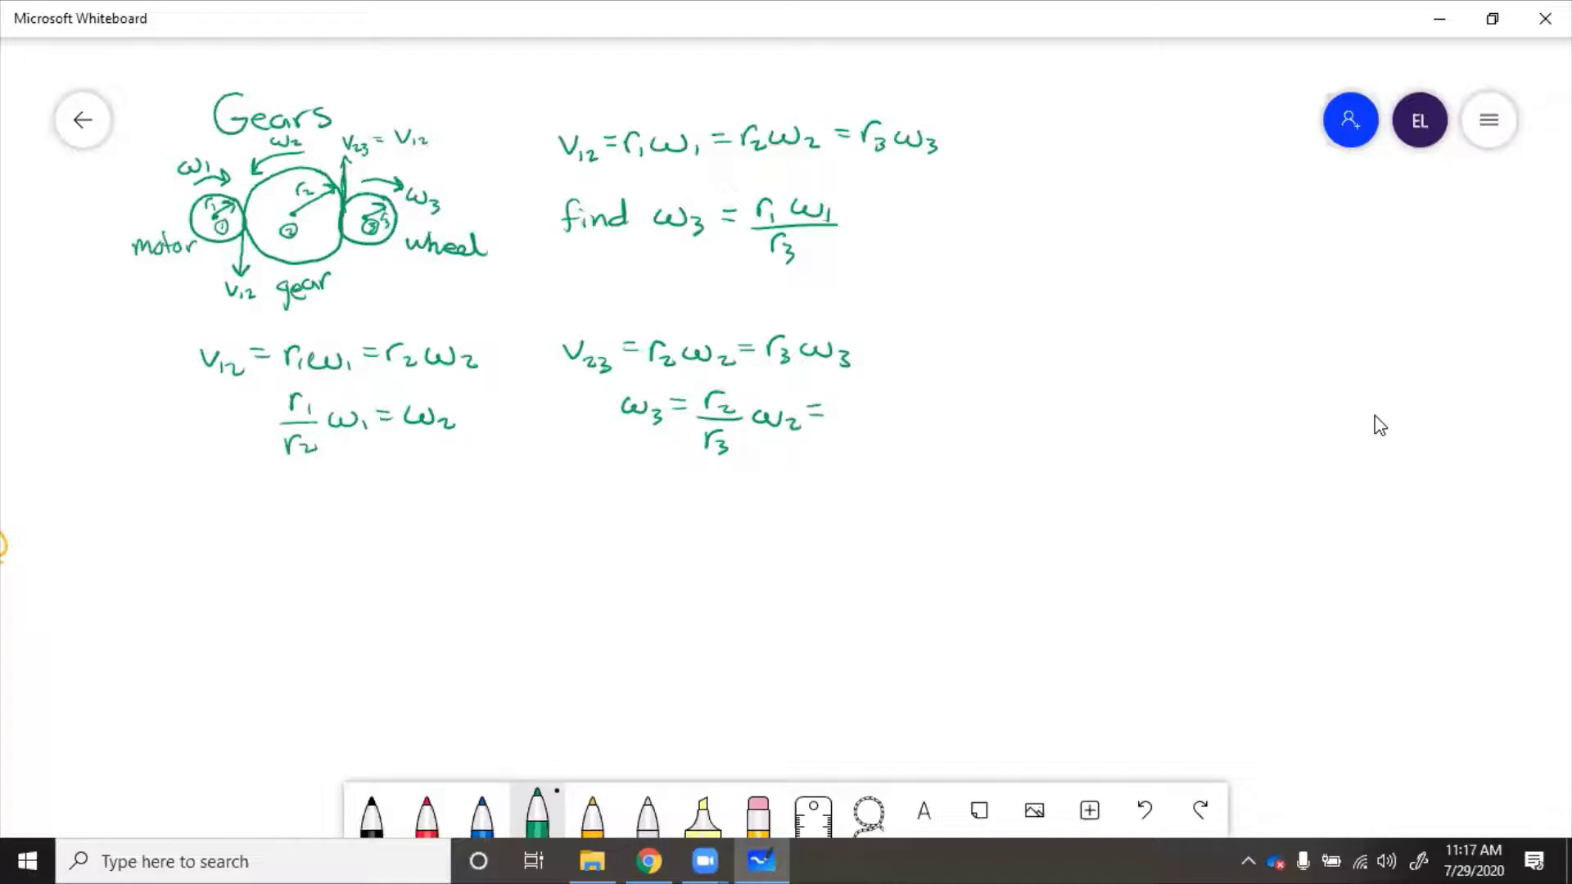
Substitute to get = (r2/r3)(r1/r2)ω1 and strike through both r2 terms
mouse_move(849, 394)
left_mouse_down()
mouse_move(882, 420)
mouse_move(872, 459)
left_mouse_up()
mouse_move(843, 387)
left_mouse_down()
mouse_move(853, 465)
mouse_move(889, 467)
left_mouse_up()
mouse_move(915, 390)
left_mouse_down()
mouse_move(916, 463)
mouse_move(923, 397)
mouse_move(959, 415)
mouse_move(923, 433)
mouse_move(967, 459)
left_mouse_up()
mouse_move(987, 402)
left_mouse_down()
mouse_move(1018, 402)
mouse_move(1022, 421)
left_mouse_up()
left_click_drag(846, 391, 966, 455)
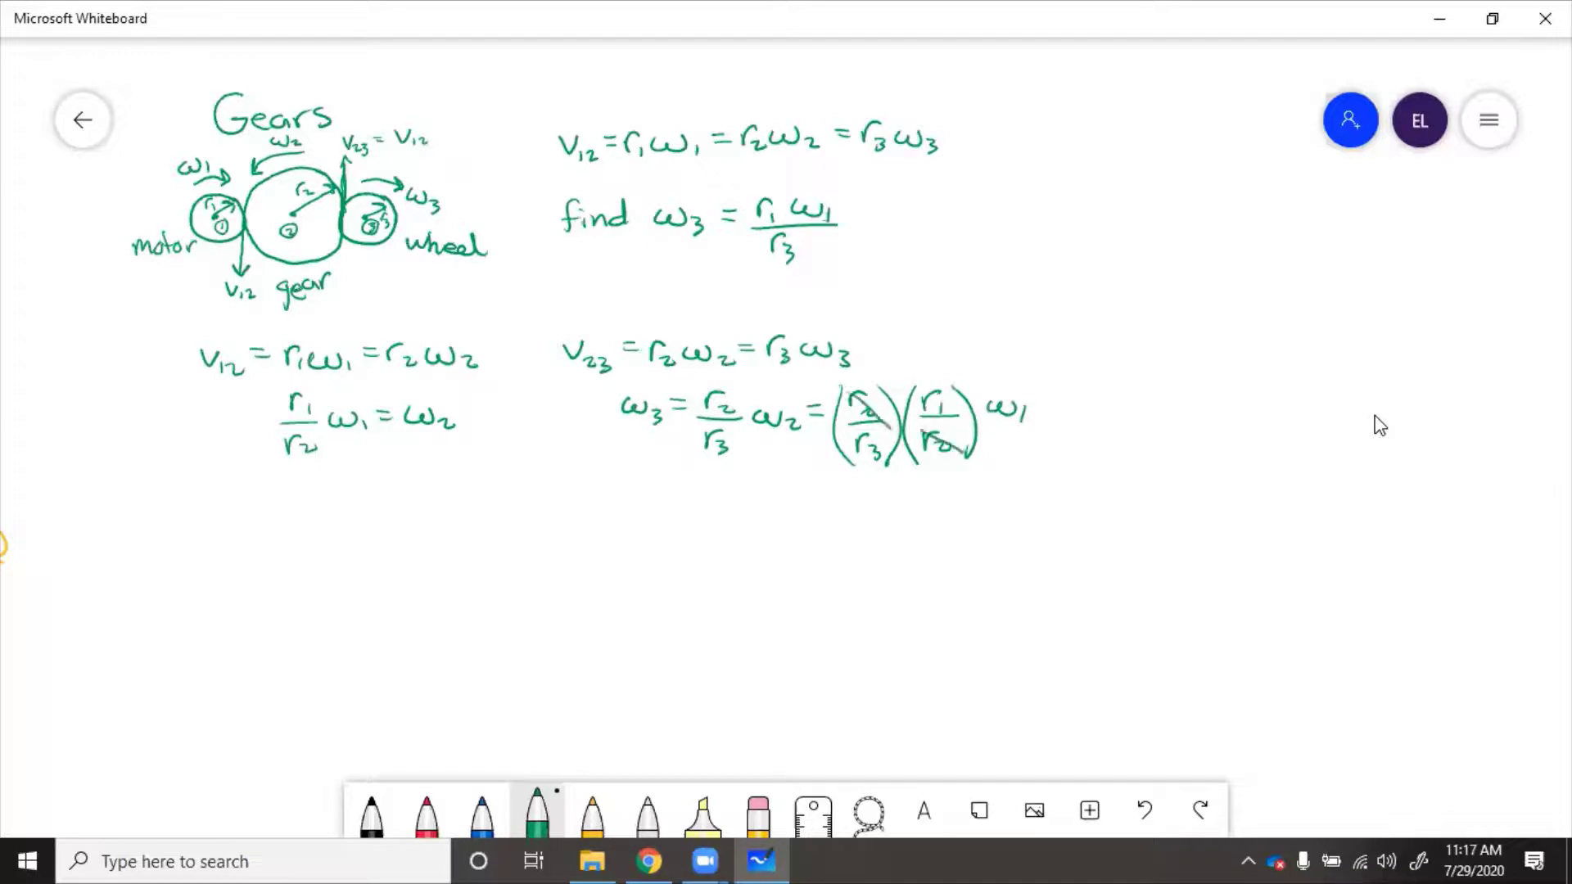
Finish the line with the simplified result = (r1/r3)ω1
left_click_drag(1046, 399, 1061, 397)
mouse_move(1049, 407)
left_mouse_down()
mouse_move(1087, 395)
mouse_move(1118, 415)
left_mouse_up()
mouse_move(1080, 432)
left_mouse_down()
mouse_move(1076, 446)
mouse_move(1095, 427)
left_mouse_up()
left_click_drag(1086, 439, 1089, 457)
mouse_move(1129, 406)
left_mouse_down()
mouse_move(1162, 408)
mouse_move(1169, 427)
left_mouse_up()
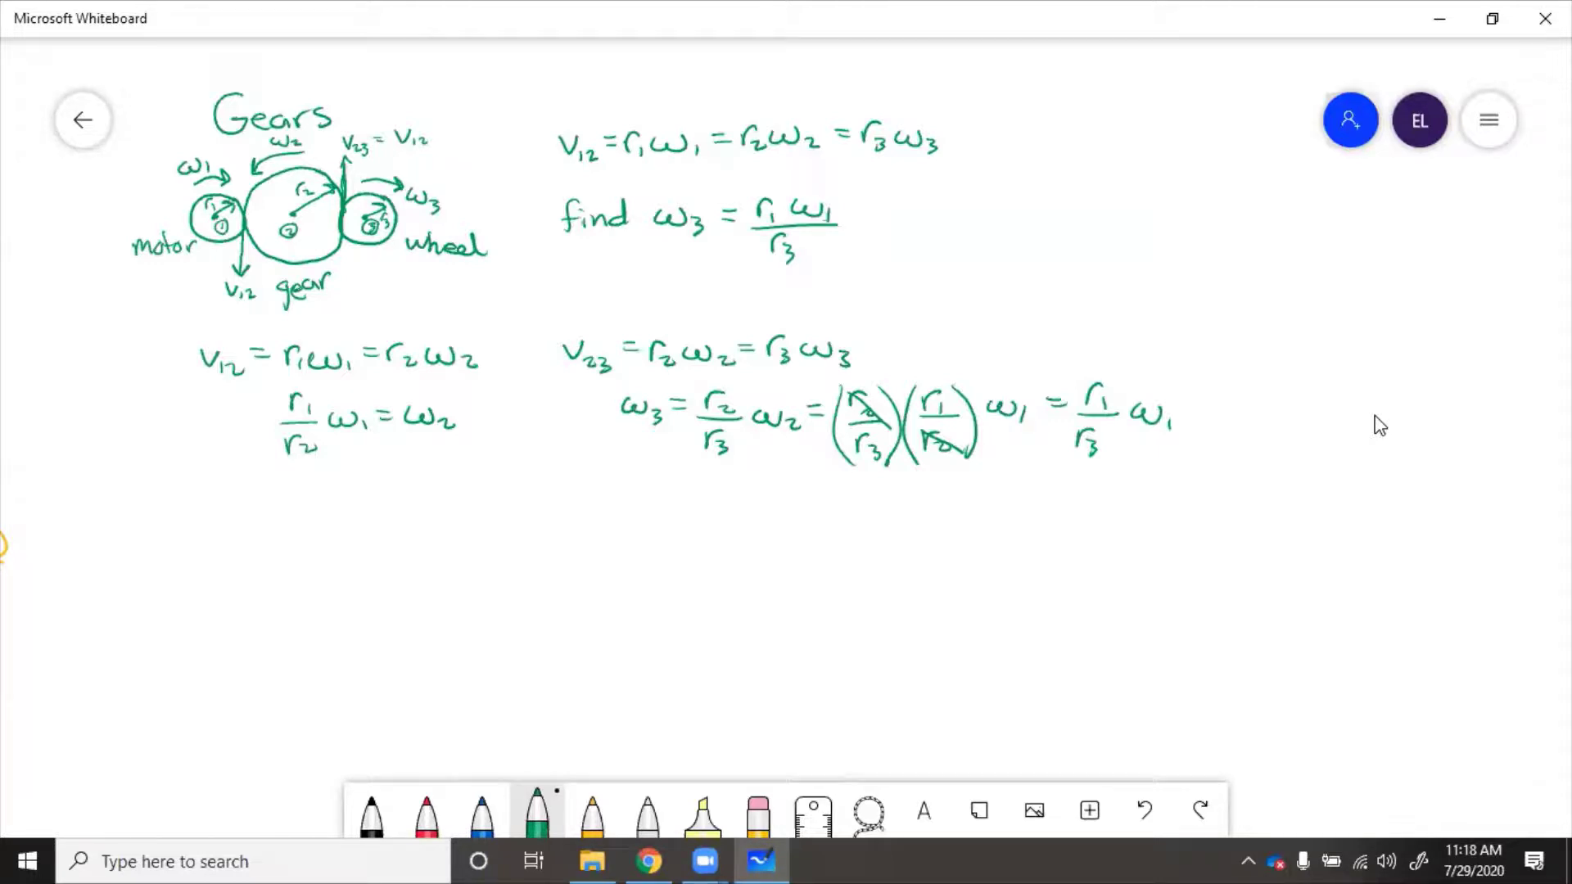
Box the top equation as the shortcut, underline 'long method for all trains', and start a blue circle
mouse_move(537, 114)
left_mouse_down()
mouse_move(531, 180)
mouse_move(959, 187)
mouse_move(977, 113)
mouse_move(719, 97)
mouse_move(528, 115)
left_mouse_up()
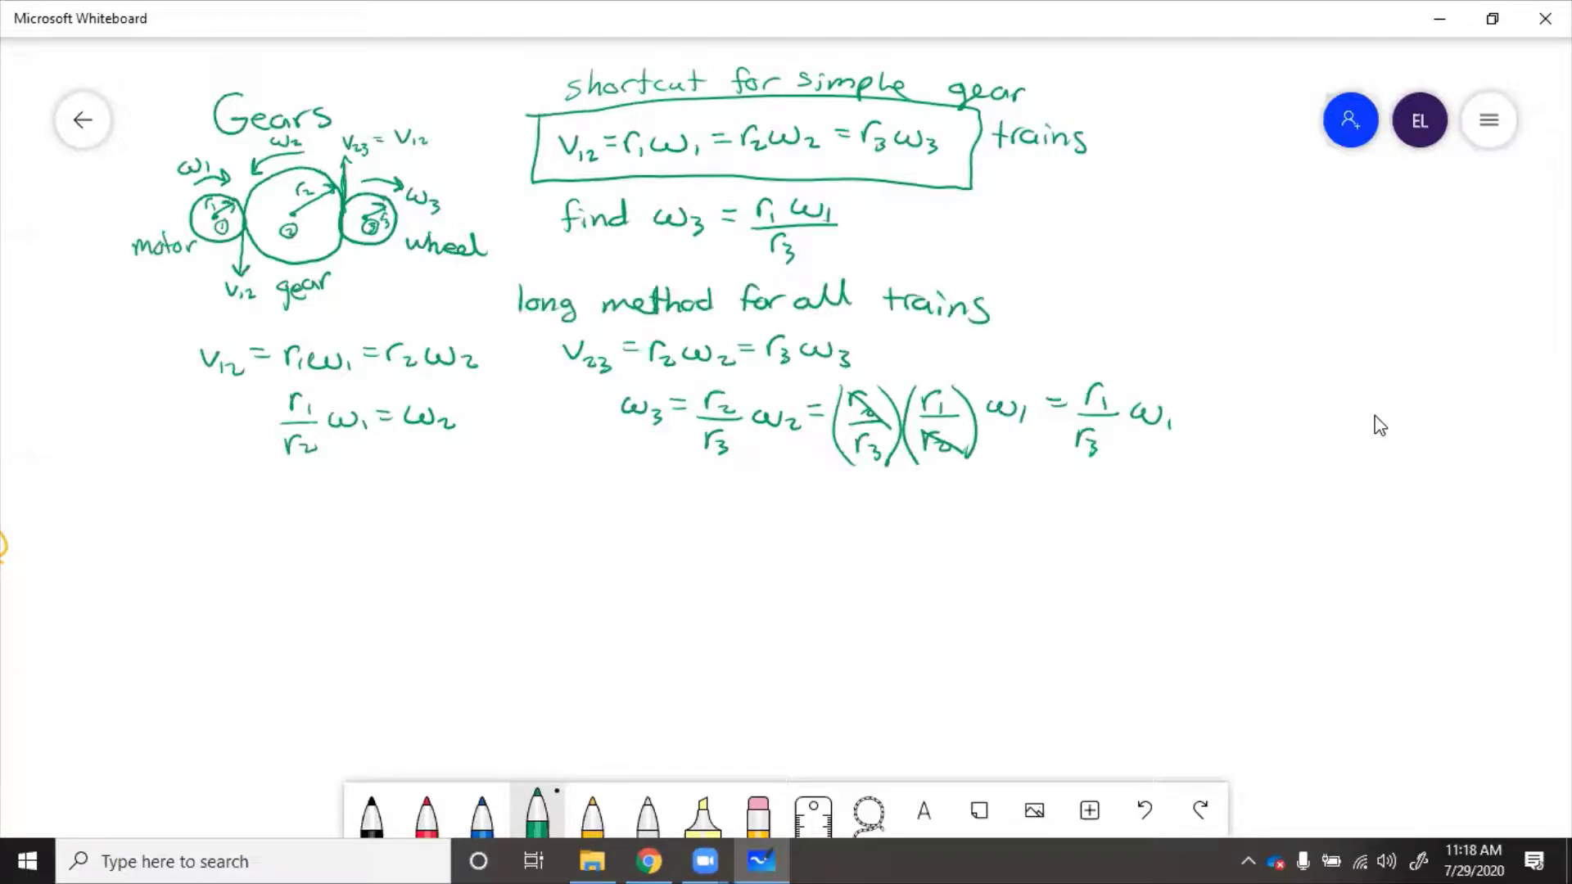
left_click_drag(517, 315, 994, 328)
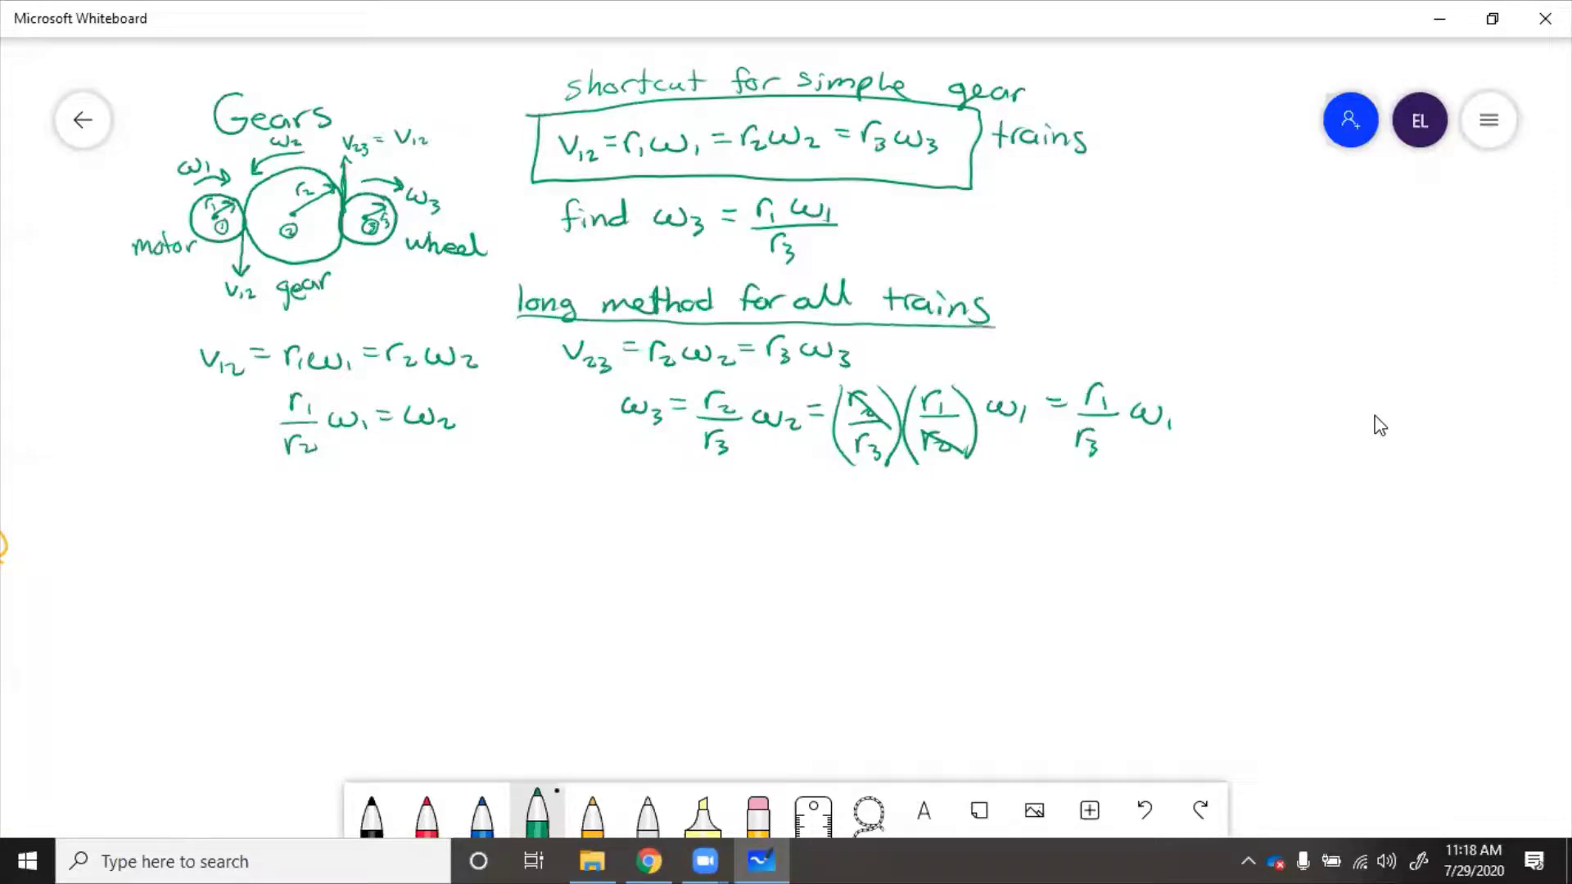
left_click(481, 814)
mouse_move(196, 558)
left_mouse_down()
mouse_move(164, 563)
mouse_move(181, 600)
mouse_move(206, 573)
mouse_move(195, 559)
left_mouse_up()
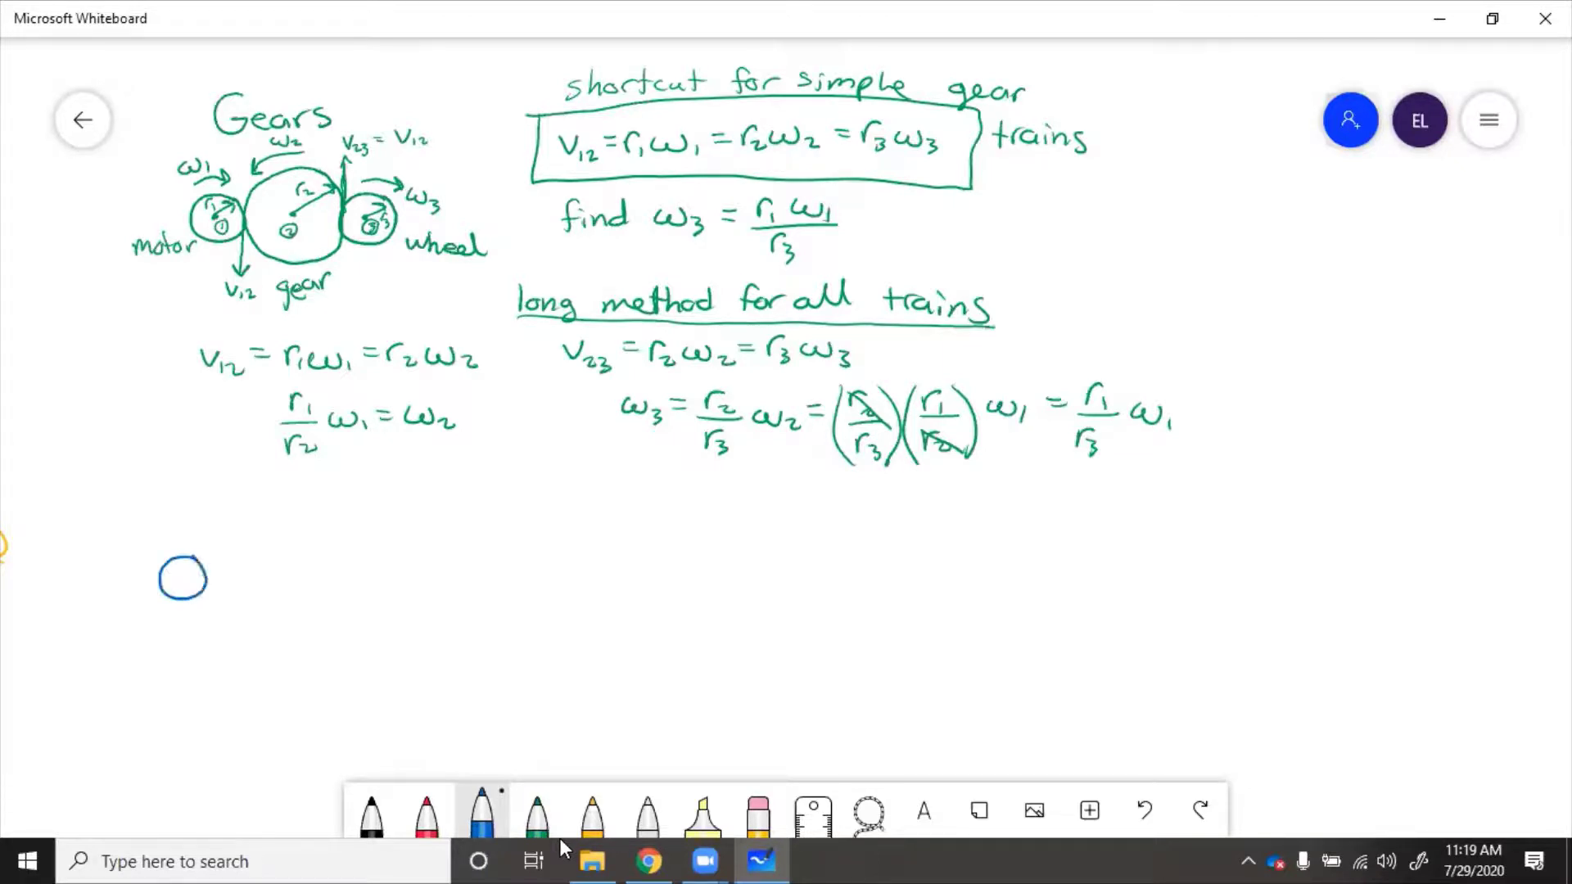
Draw the blue middle and large gears, erase their overlapping arcs, and touch up the outline
mouse_move(283, 530)
left_mouse_down()
mouse_move(226, 542)
mouse_move(205, 569)
mouse_move(233, 627)
mouse_move(301, 612)
mouse_move(310, 569)
mouse_move(282, 530)
mouse_move(244, 574)
mouse_move(260, 600)
mouse_move(275, 566)
left_mouse_up()
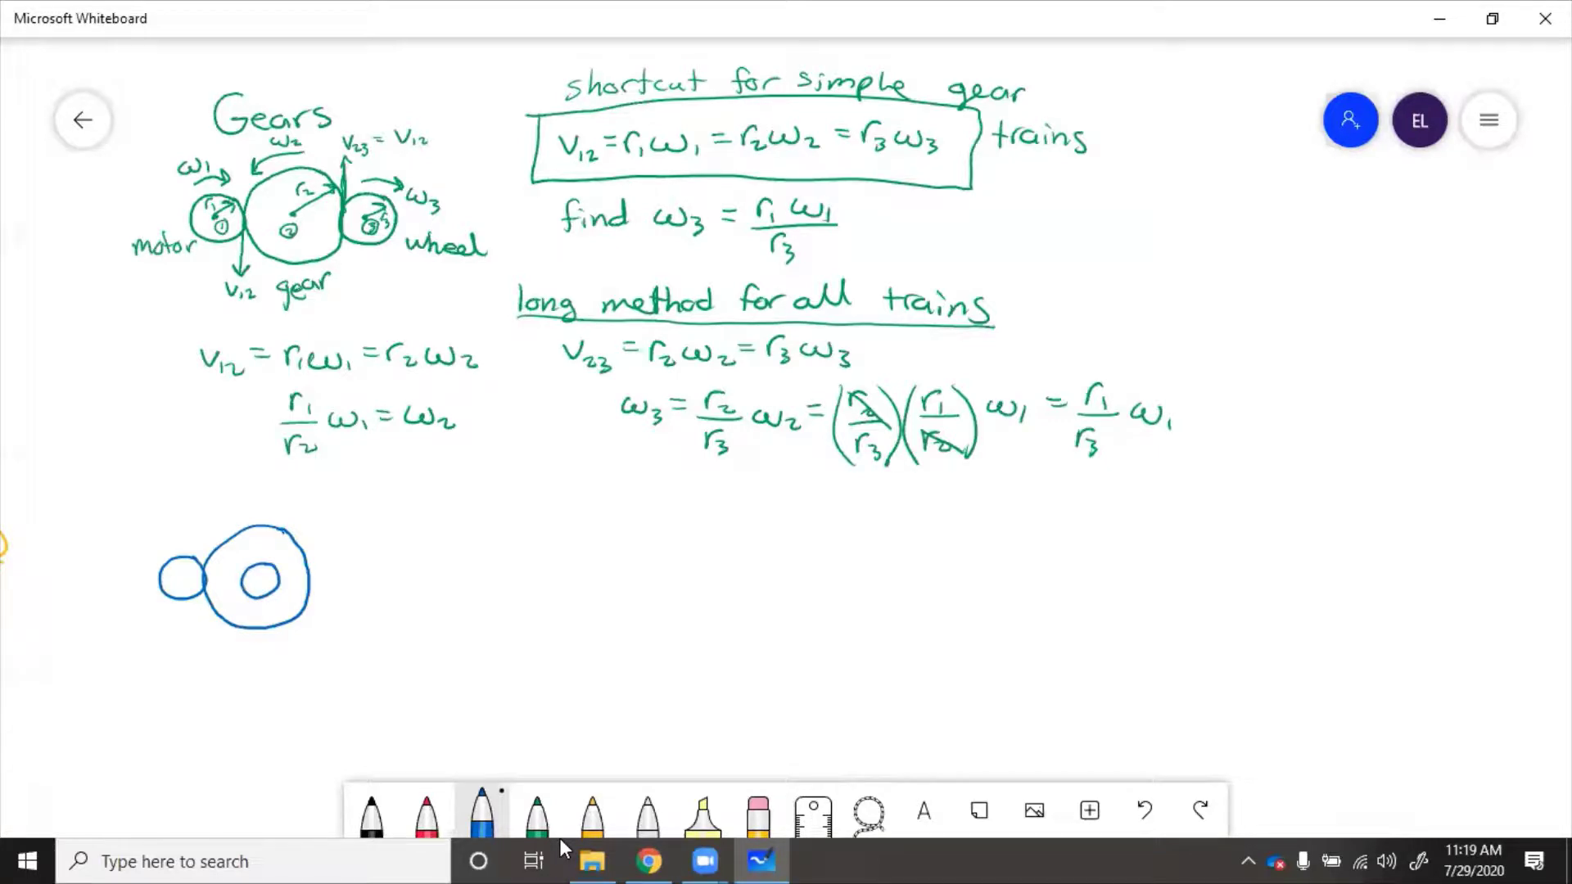
mouse_move(280, 571)
left_mouse_down()
mouse_move(310, 541)
mouse_move(369, 528)
mouse_move(388, 568)
mouse_move(363, 614)
mouse_move(325, 622)
mouse_move(279, 584)
left_mouse_up()
left_click(343, 577)
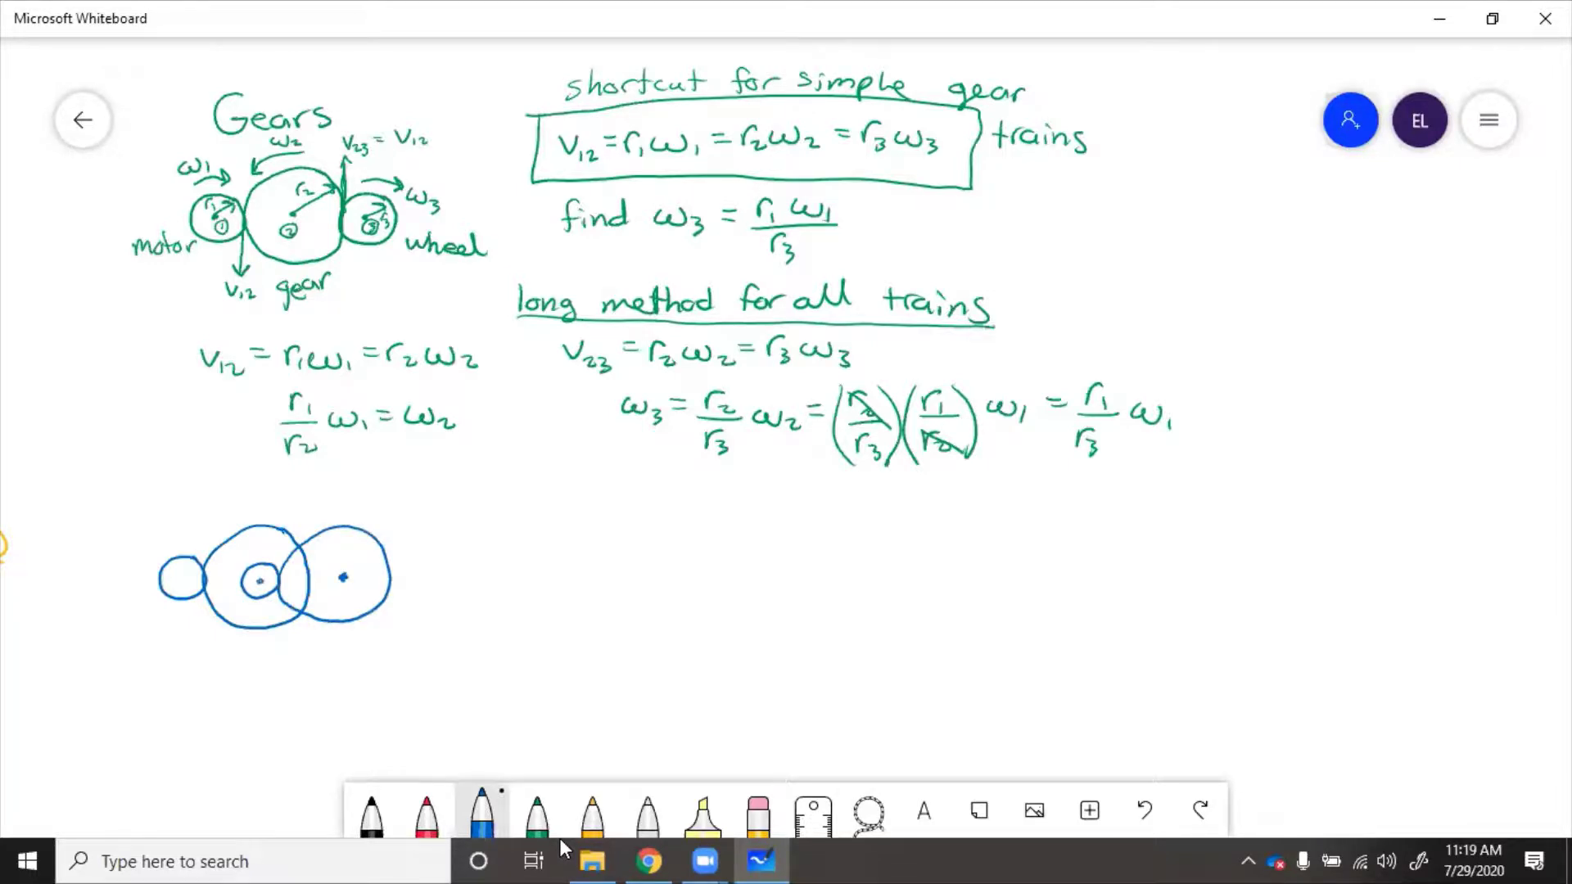
left_click(758, 813)
left_click_drag(297, 538, 304, 614)
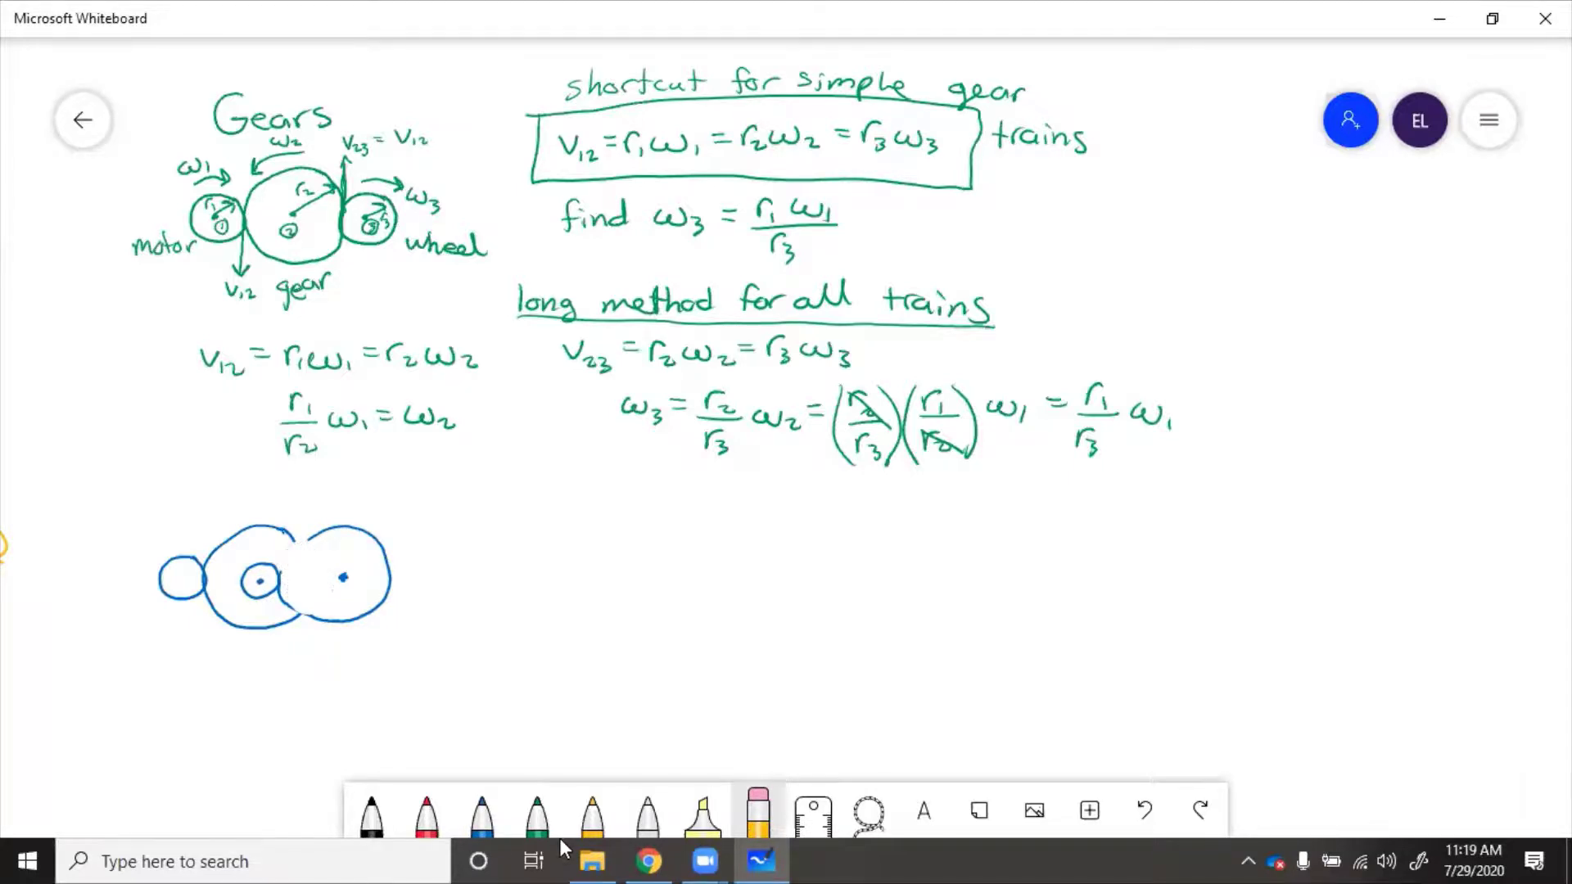
left_click(481, 813)
mouse_move(281, 531)
left_mouse_down()
mouse_move(305, 545)
mouse_move(280, 574)
mouse_move(297, 612)
left_mouse_up()
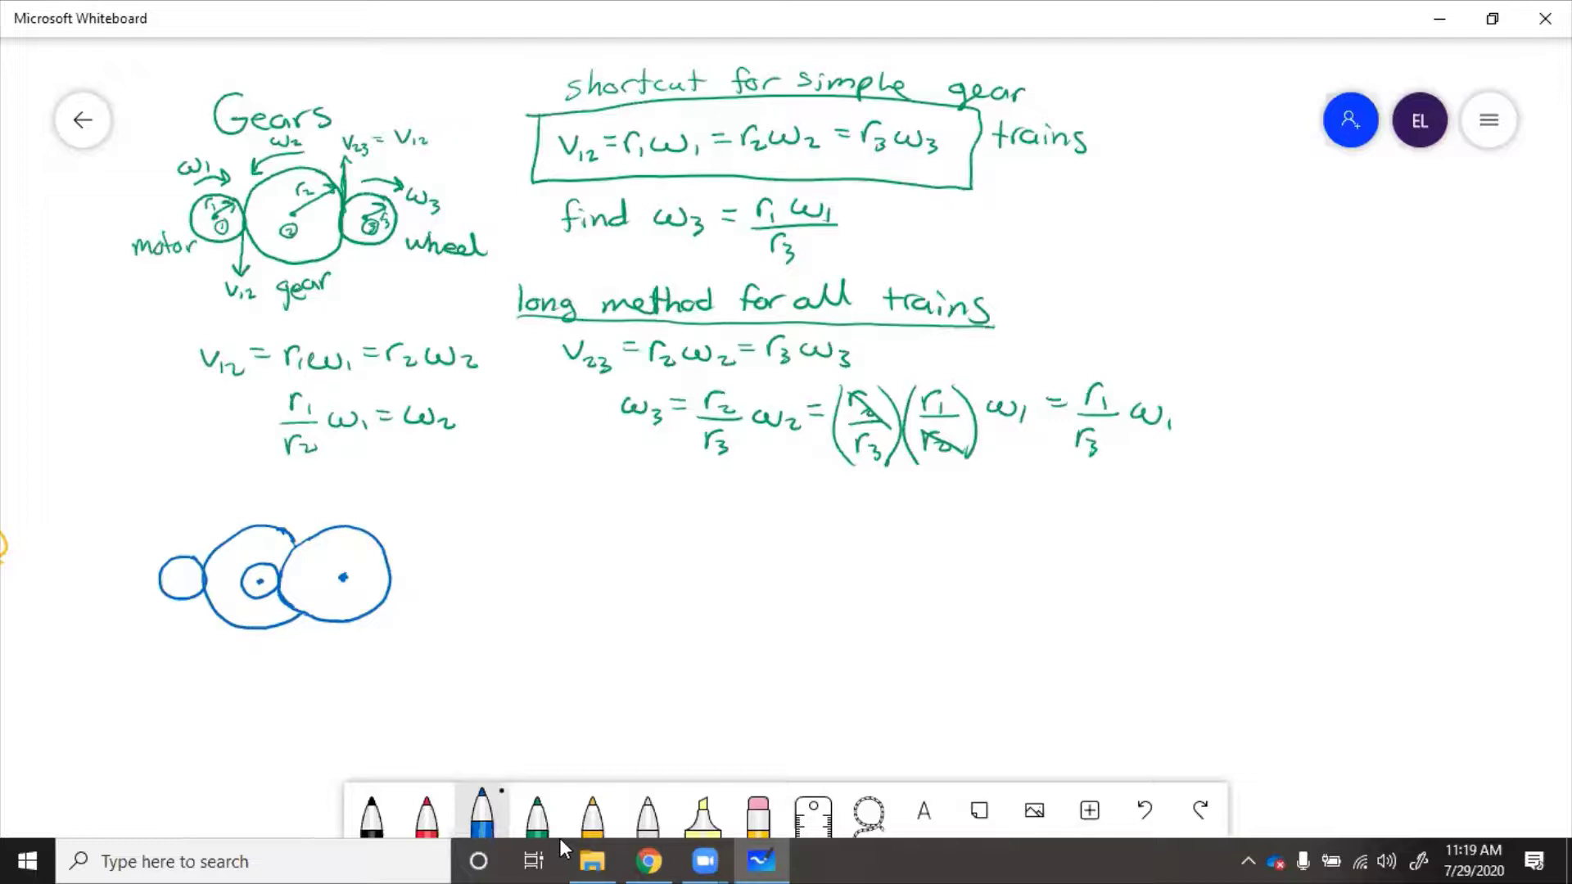
Add rotation arrows, ω1 and ω2 = ω3 labels, and circled gear numbers 1–4
mouse_move(194, 559)
left_mouse_down()
mouse_move(180, 578)
mouse_move(193, 560)
mouse_move(146, 558)
mouse_move(165, 546)
left_mouse_up()
mouse_move(158, 544)
left_mouse_down()
mouse_move(167, 554)
mouse_move(154, 539)
left_mouse_up()
left_click_drag(159, 530, 162, 542)
mouse_move(278, 513)
left_mouse_down()
mouse_move(211, 530)
mouse_move(254, 496)
mouse_move(272, 503)
left_mouse_up()
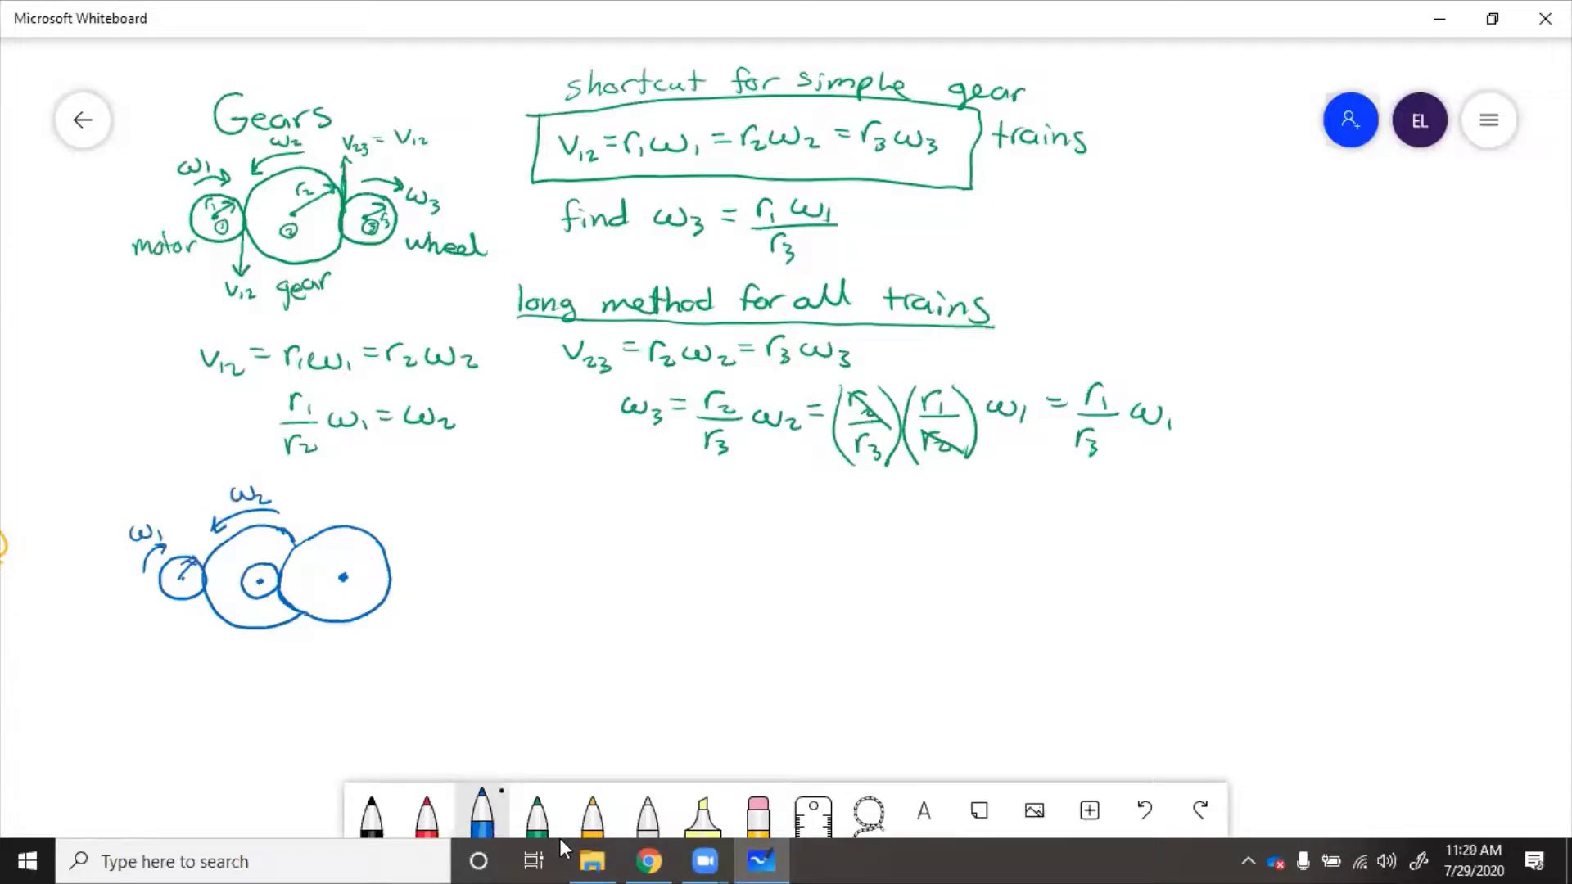
left_click_drag(150, 608, 145, 604)
mouse_move(212, 647)
left_mouse_down()
mouse_move(225, 662)
mouse_move(205, 658)
mouse_move(221, 632)
mouse_move(257, 657)
mouse_move(258, 644)
mouse_move(354, 650)
left_mouse_up()
mouse_move(351, 640)
left_mouse_down()
mouse_move(332, 667)
mouse_move(360, 631)
left_mouse_up()
mouse_move(266, 496)
left_mouse_down()
mouse_move(306, 486)
mouse_move(310, 503)
left_mouse_up()
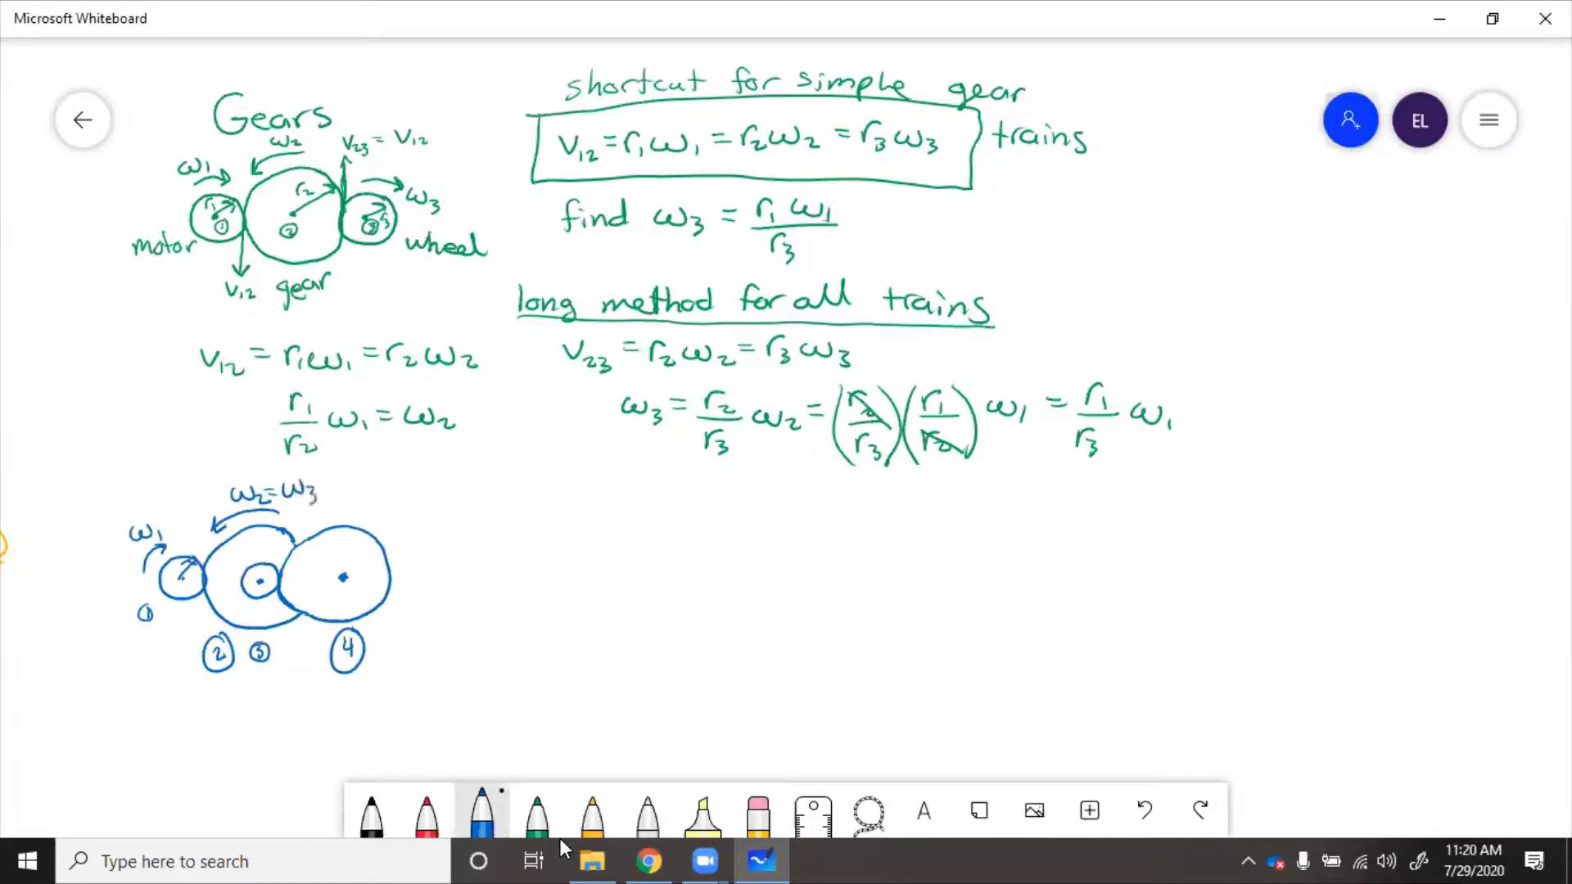